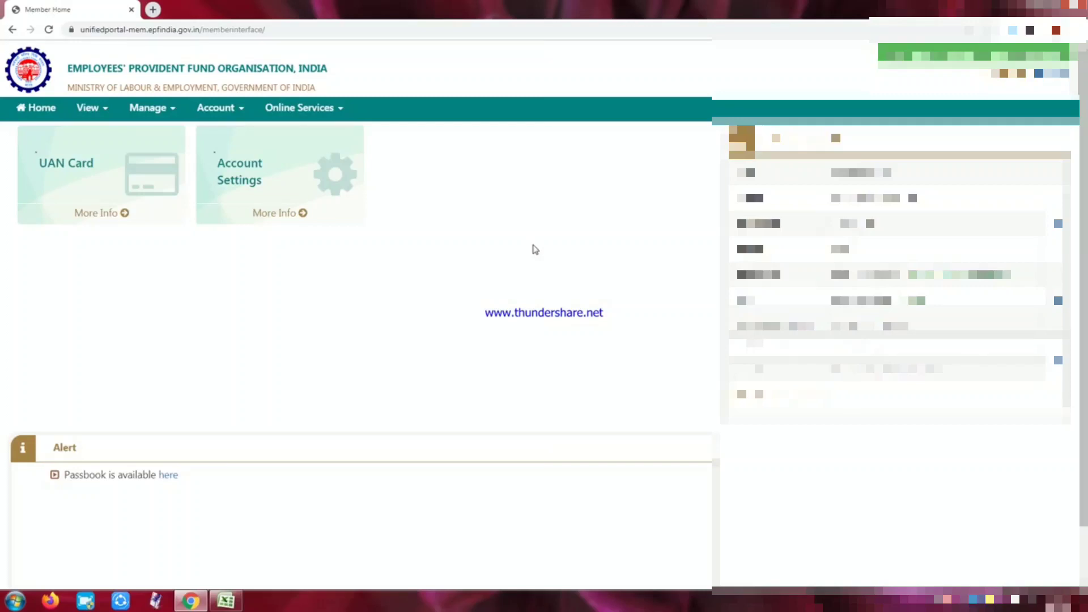
Open ONE MEMBER - ONE EPF ACCOUNT (TRANSFER REQUEST) from the Online Services menu.
{"action": "left_click", "coordinate": [330, 113]}
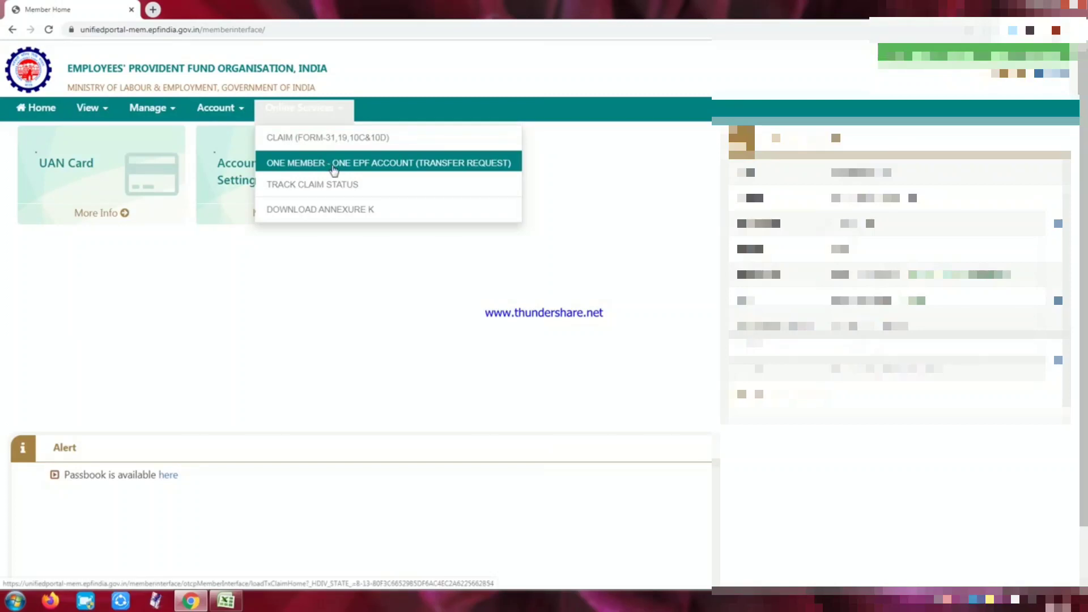
{"action": "left_click", "coordinate": [334, 164]}
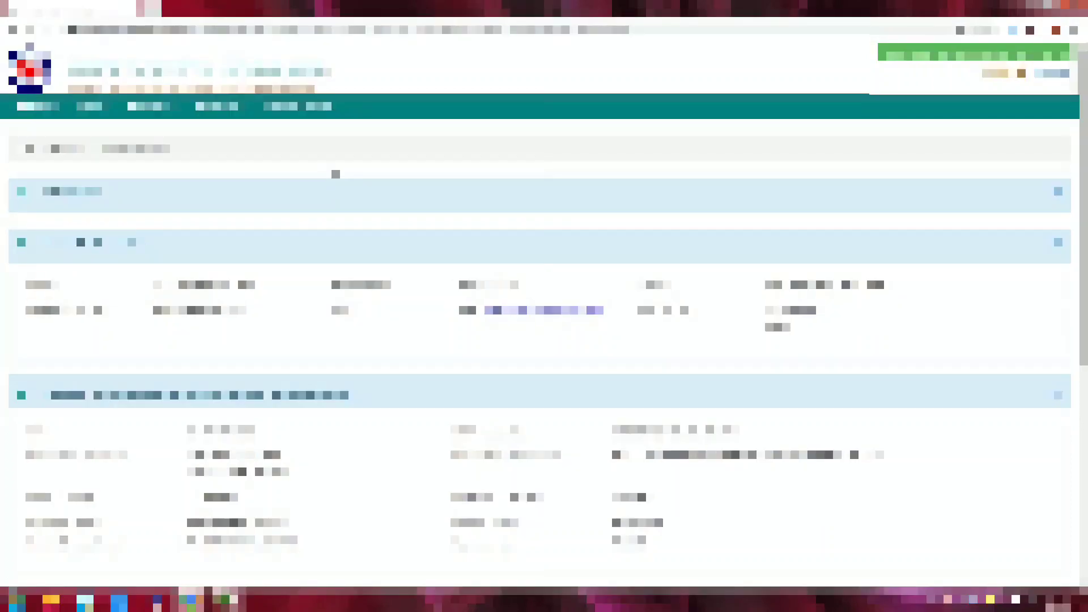
In Step 1, choose Present Employer under Attestation through.
{"action": "scroll", "coordinate": [335, 174], "scroll_direction": "down", "scroll_amount": 5}
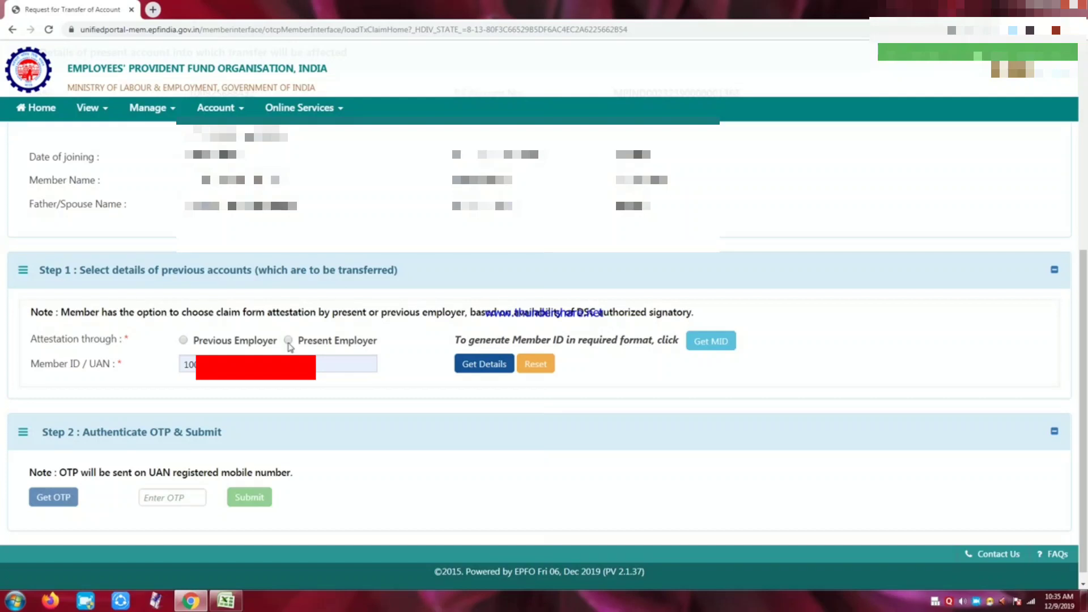
{"action": "left_click", "coordinate": [288, 341]}
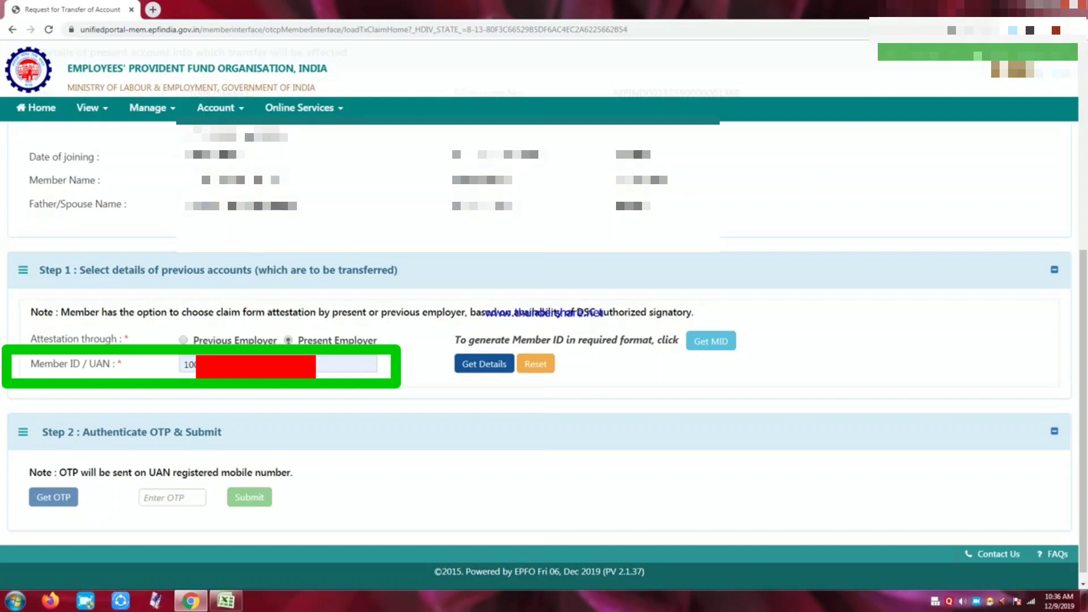
Try Get Details for the previous account, then dismiss the Windows prompt and the mismatch alert.
{"action": "left_click", "coordinate": [491, 367]}
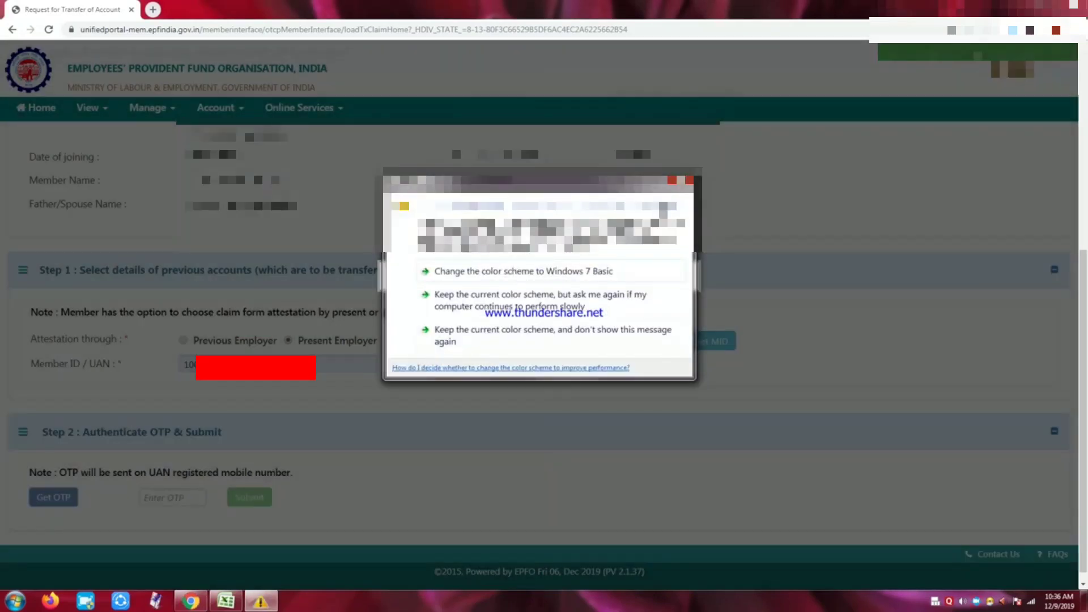
{"action": "left_click", "coordinate": [687, 180]}
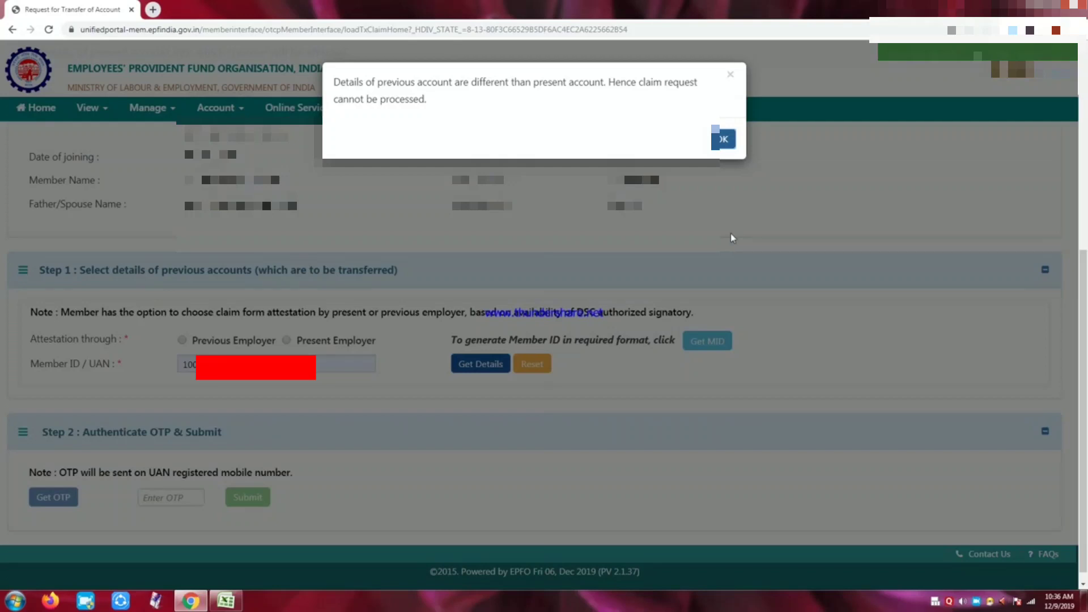
{"action": "left_click", "coordinate": [729, 145]}
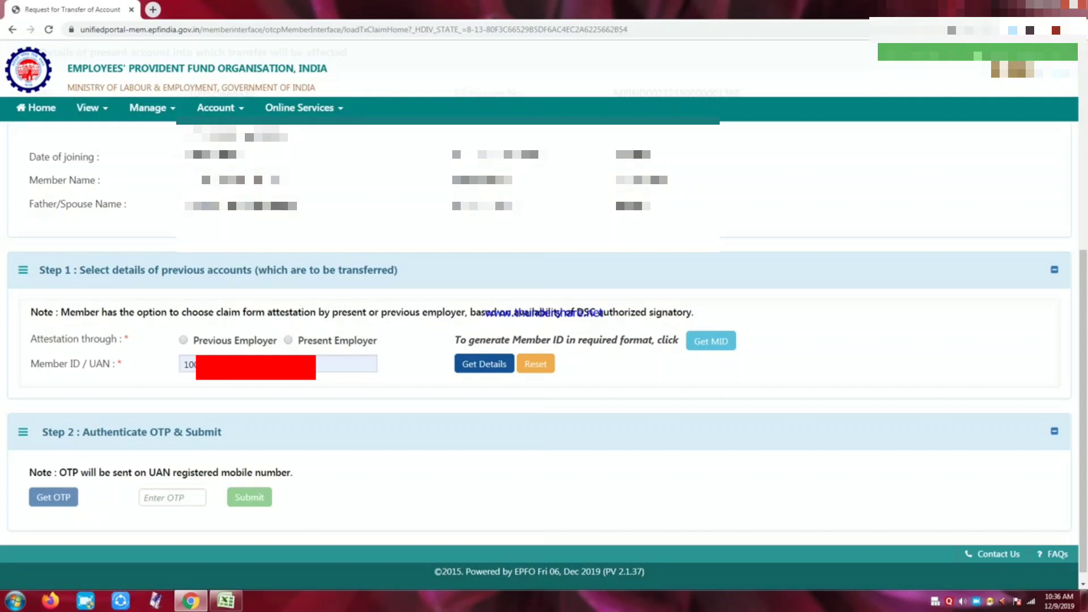
Reselect Present Employer attestation and close the autofill list on the Member ID / UAN field.
{"action": "left_click", "coordinate": [289, 341]}
{"action": "left_click", "coordinate": [346, 363]}
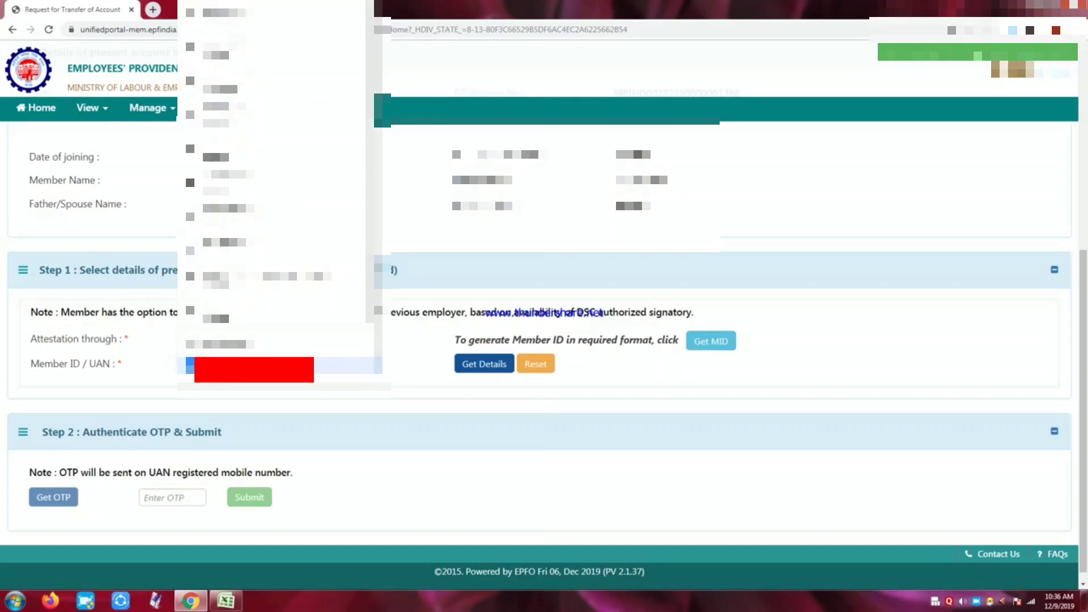
{"action": "scroll", "coordinate": [277, 226], "scroll_direction": "down", "scroll_amount": 3}
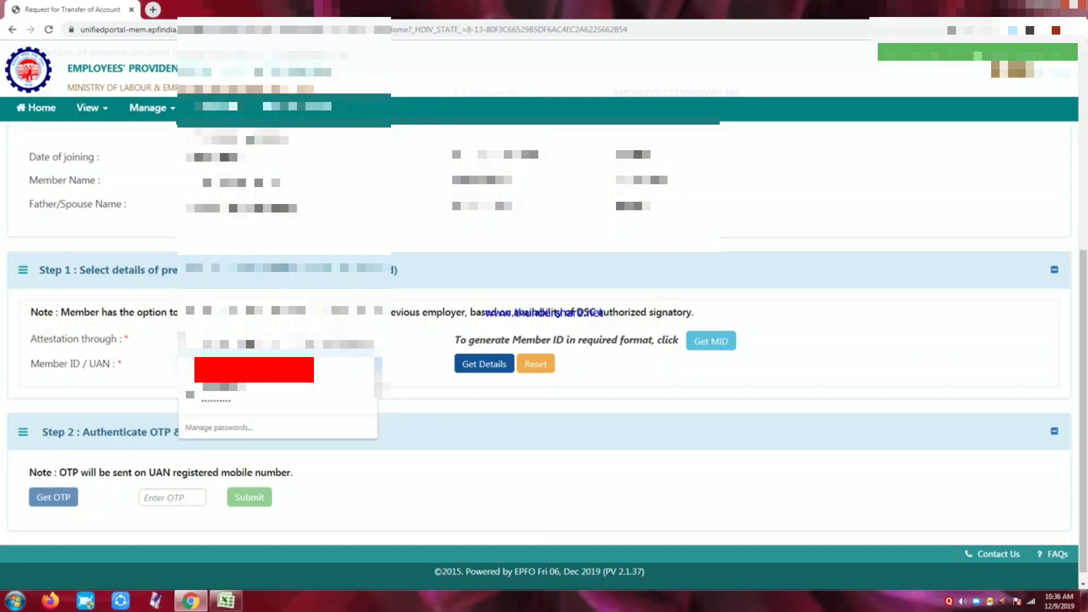
{"action": "left_click", "coordinate": [429, 389]}
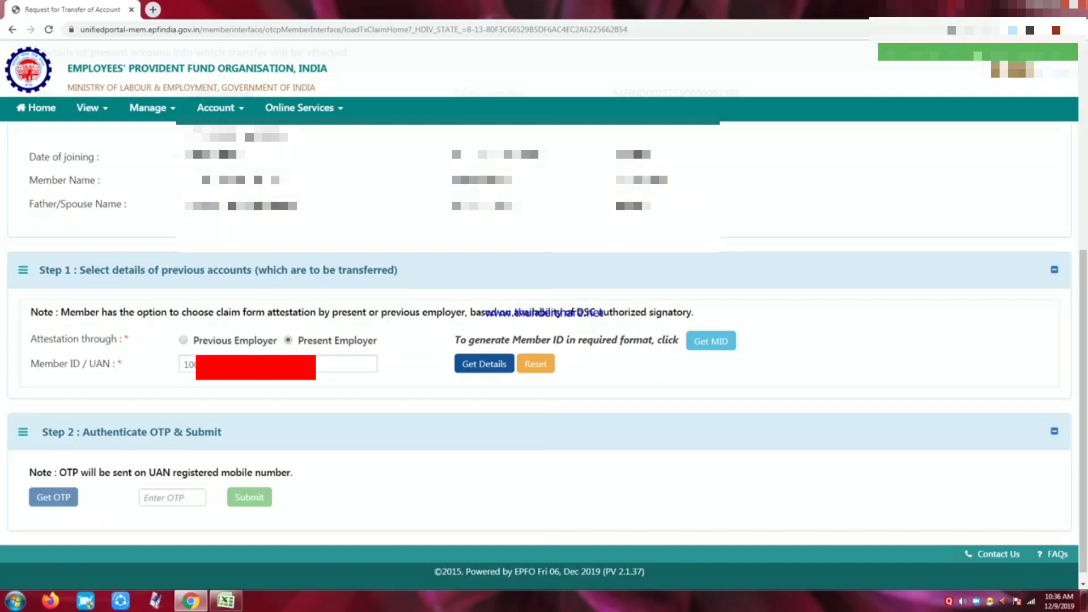
Fetch the previous account details, tick the returned account row, and request an OTP in Step 2.
{"action": "left_click", "coordinate": [468, 365]}
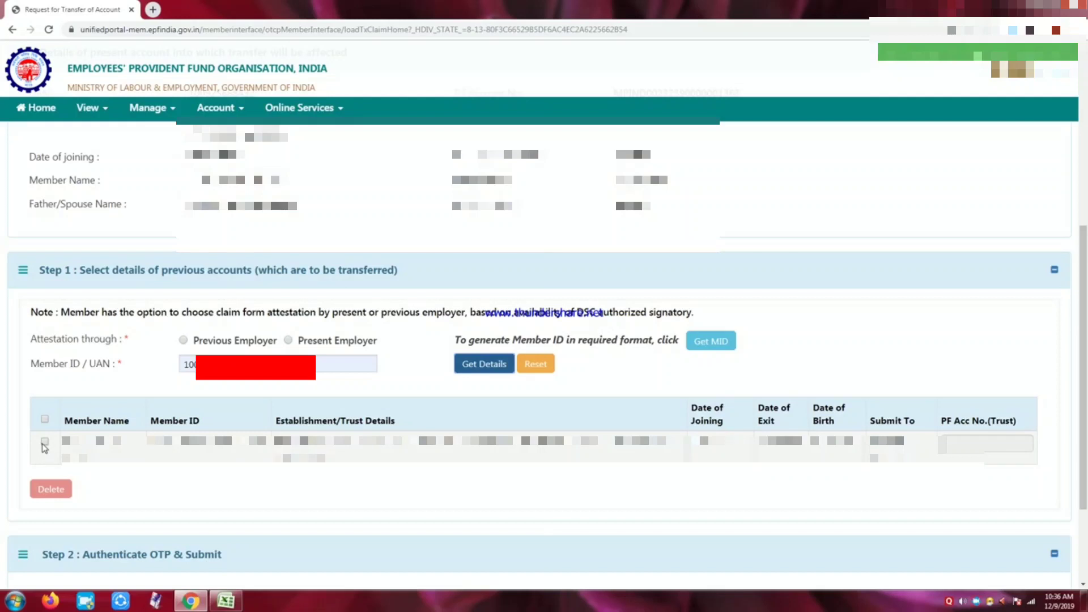
{"action": "left_click", "coordinate": [44, 442]}
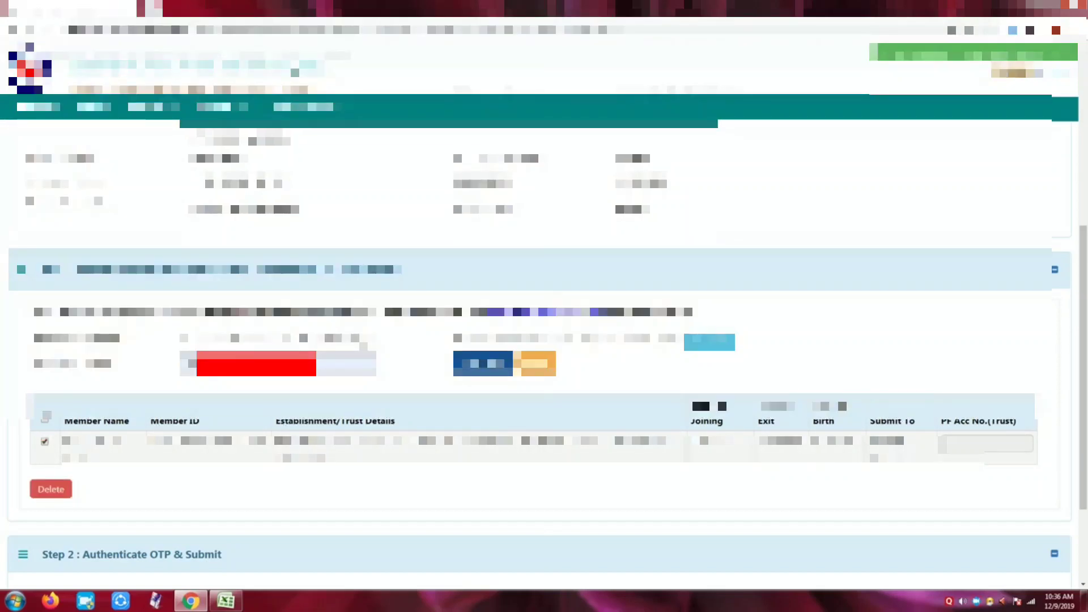
{"action": "scroll", "coordinate": [286, 447], "scroll_direction": "down", "scroll_amount": 2}
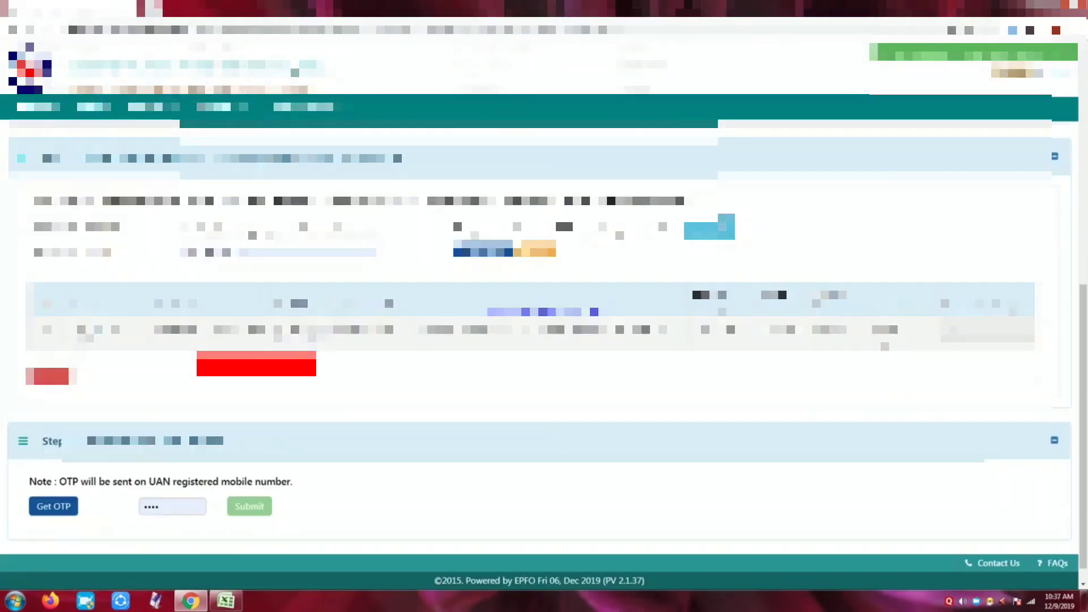
{"action": "left_click", "coordinate": [61, 514]}
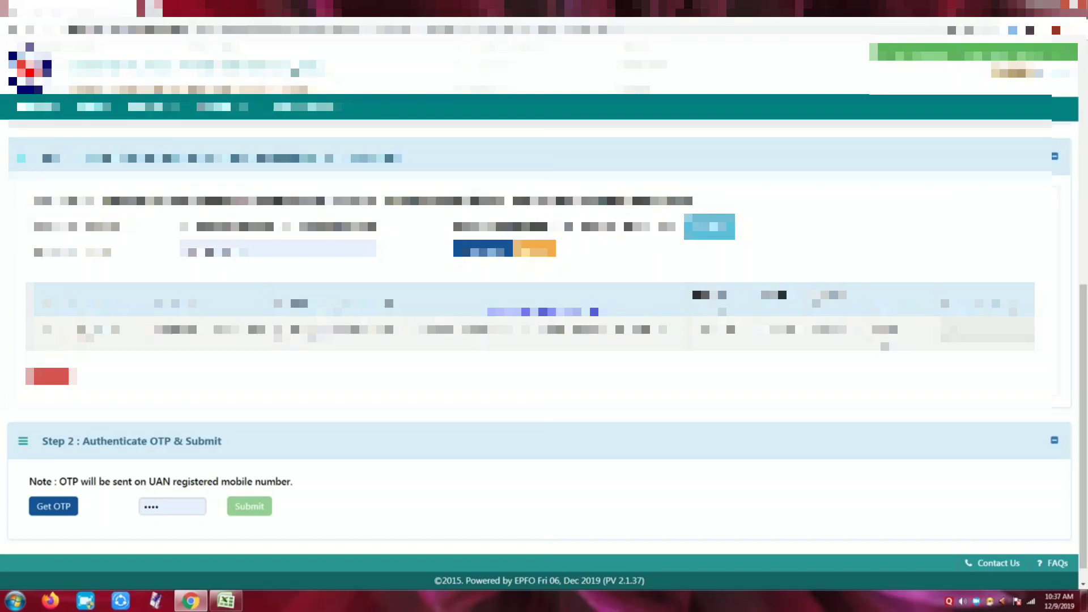
{"action": "scroll", "coordinate": [544, 340], "scroll_direction": "up", "scroll_amount": 1}
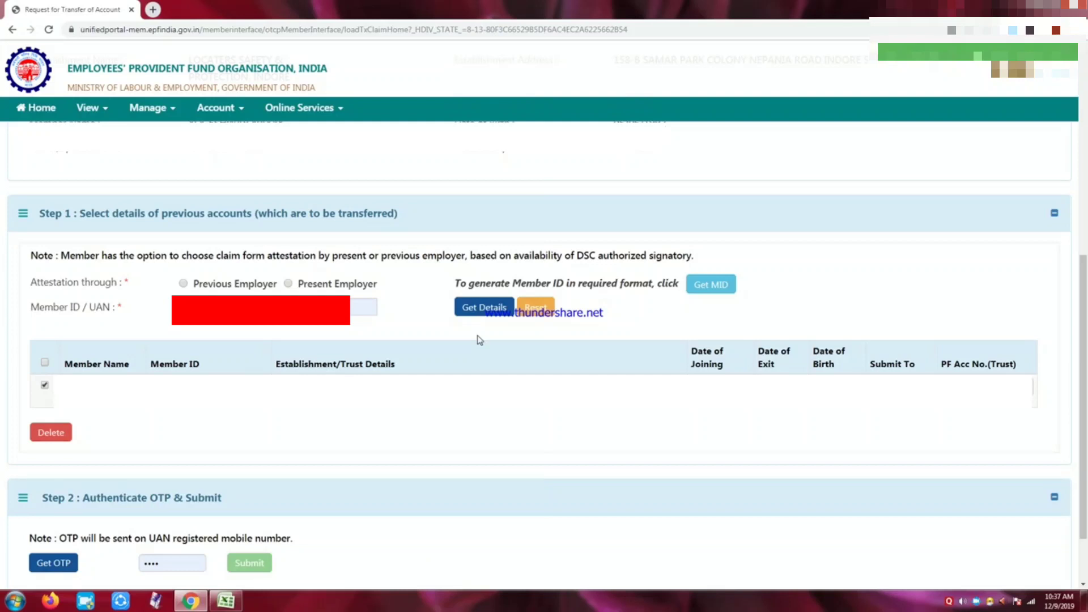
In the Get MID dialog, choose state MAHARASHTRA and office BANDRA(MUMBAI-I).
{"action": "left_click", "coordinate": [708, 288]}
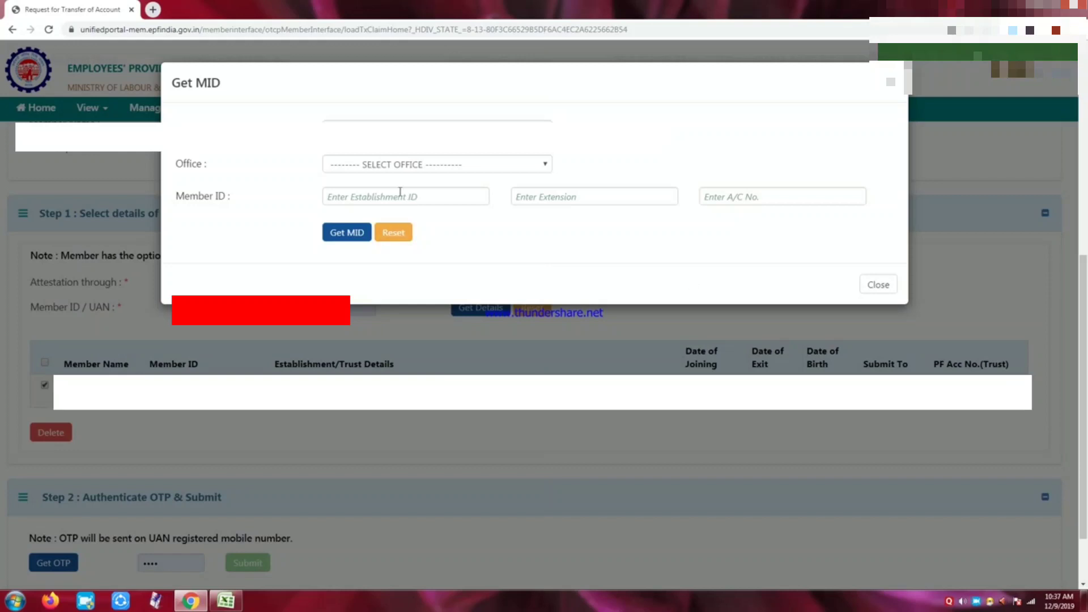
{"action": "left_click", "coordinate": [389, 164]}
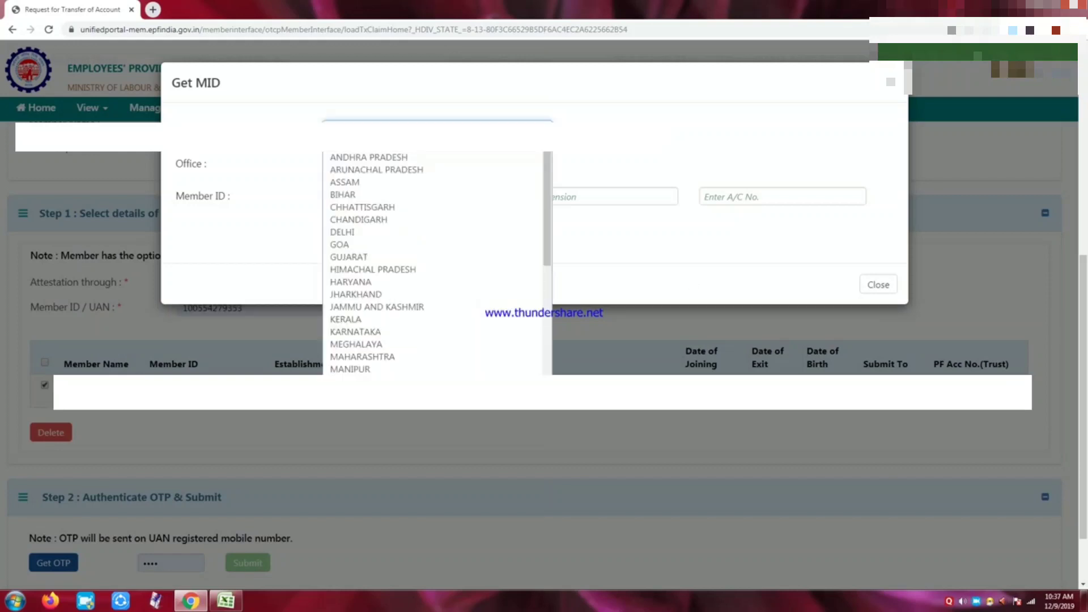
{"action": "left_click", "coordinate": [395, 357]}
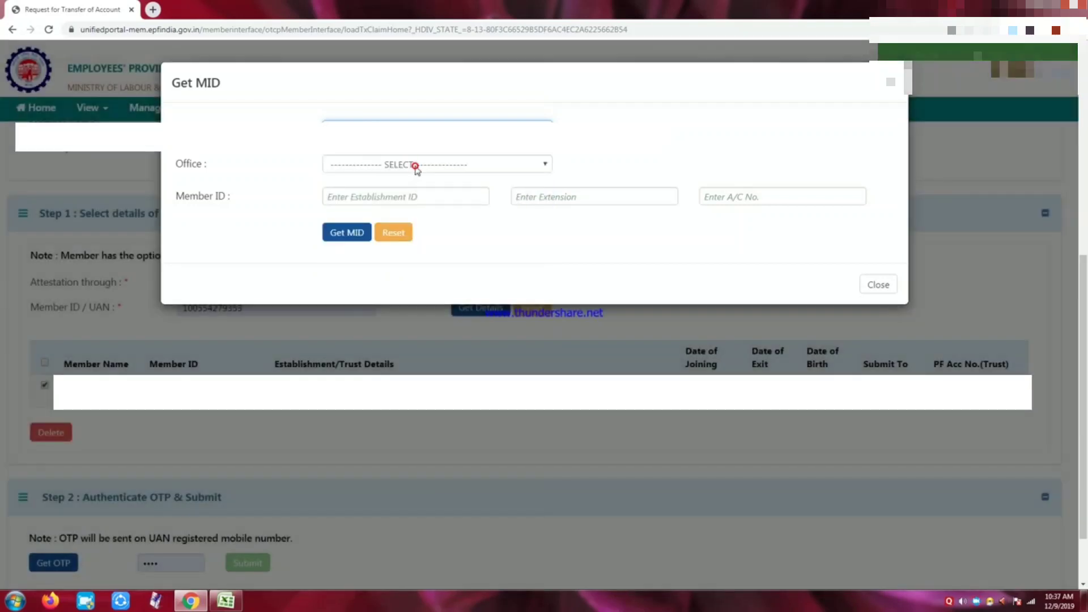
{"action": "left_click", "coordinate": [415, 165]}
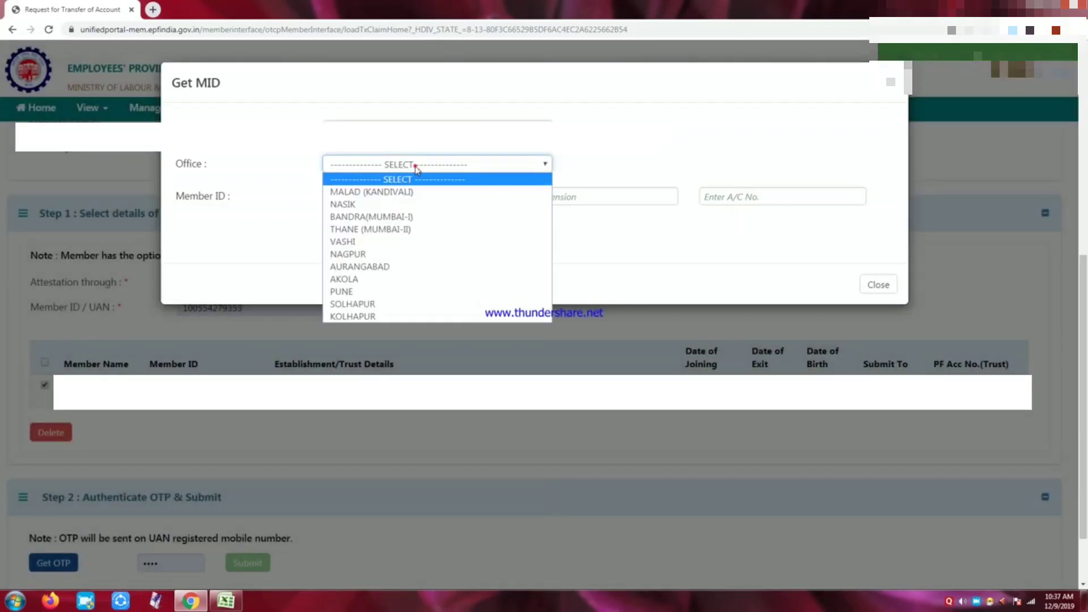
{"action": "left_click", "coordinate": [404, 218]}
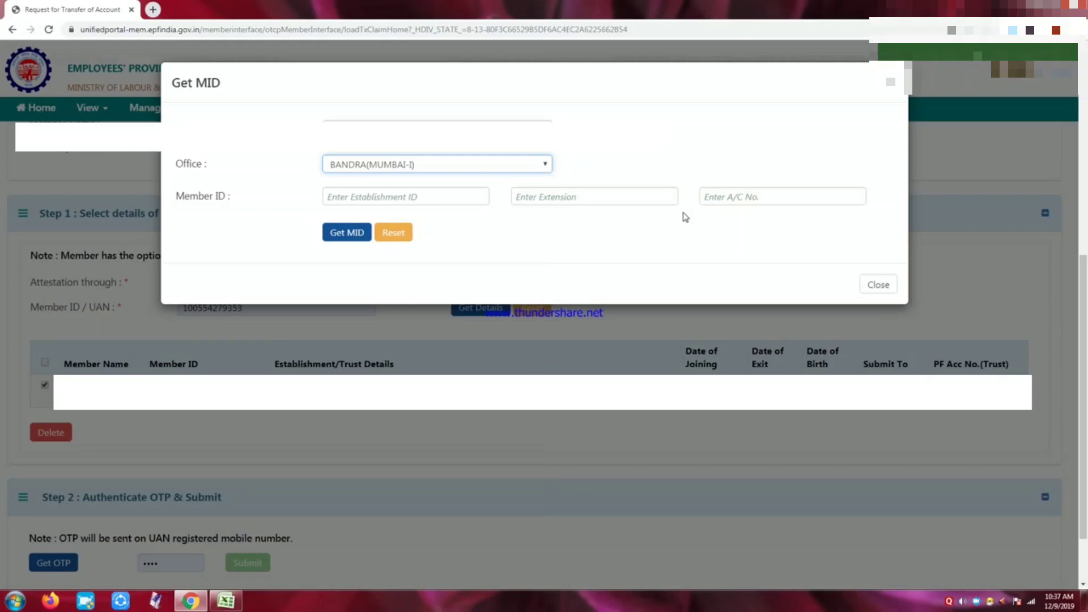
Enter the establishment ID, extension 000 and account number, then generate the member ID into the form.
{"action": "left_click", "coordinate": [389, 195]}
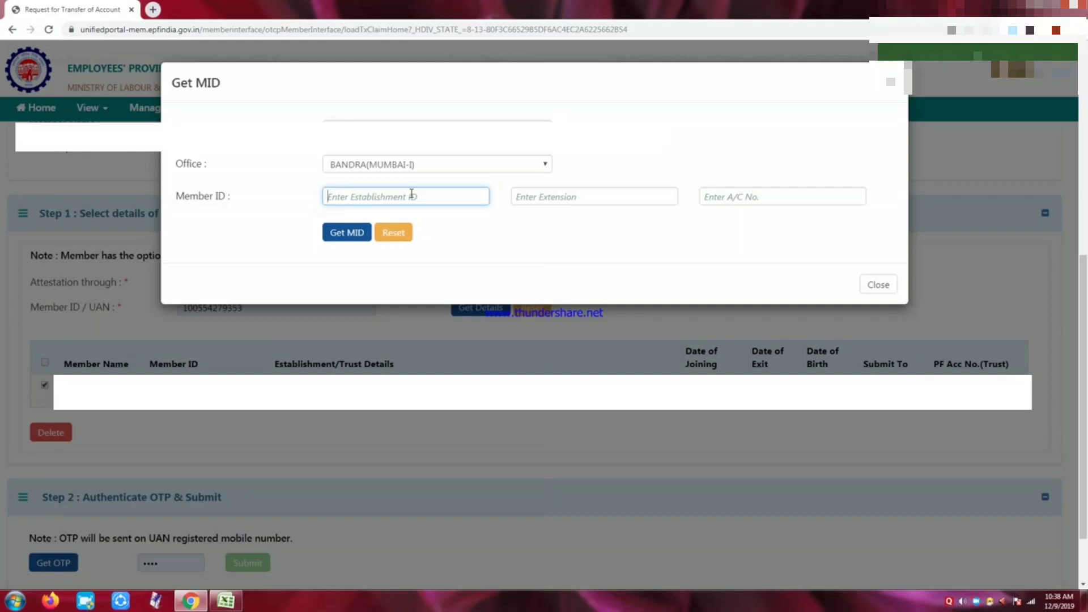
{"action": "left_click", "coordinate": [536, 199]}
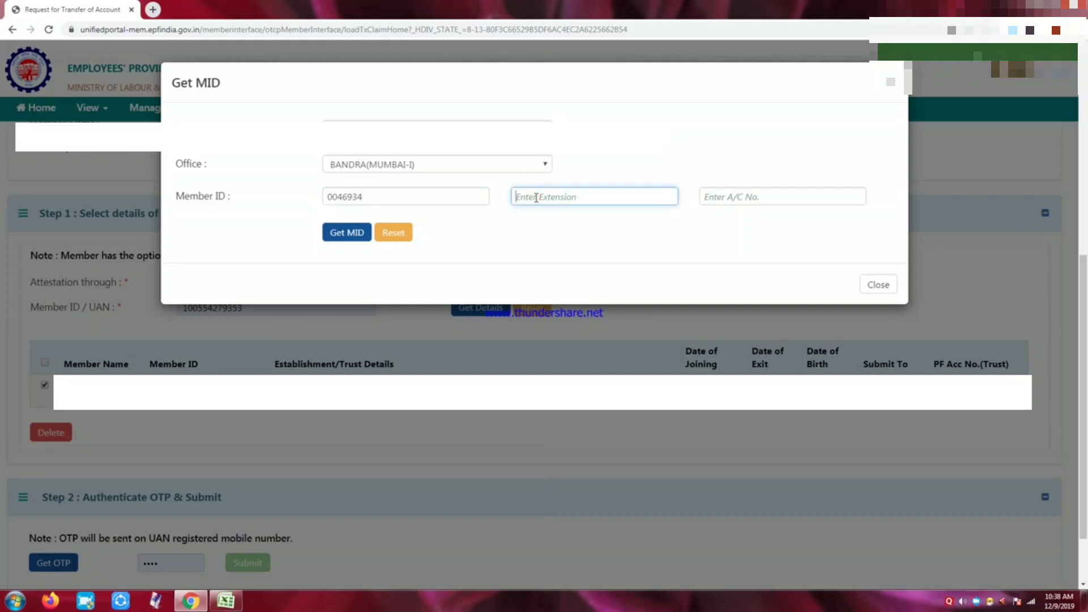
{"action": "type", "text": "000"}
{"action": "left_click", "coordinate": [779, 195]}
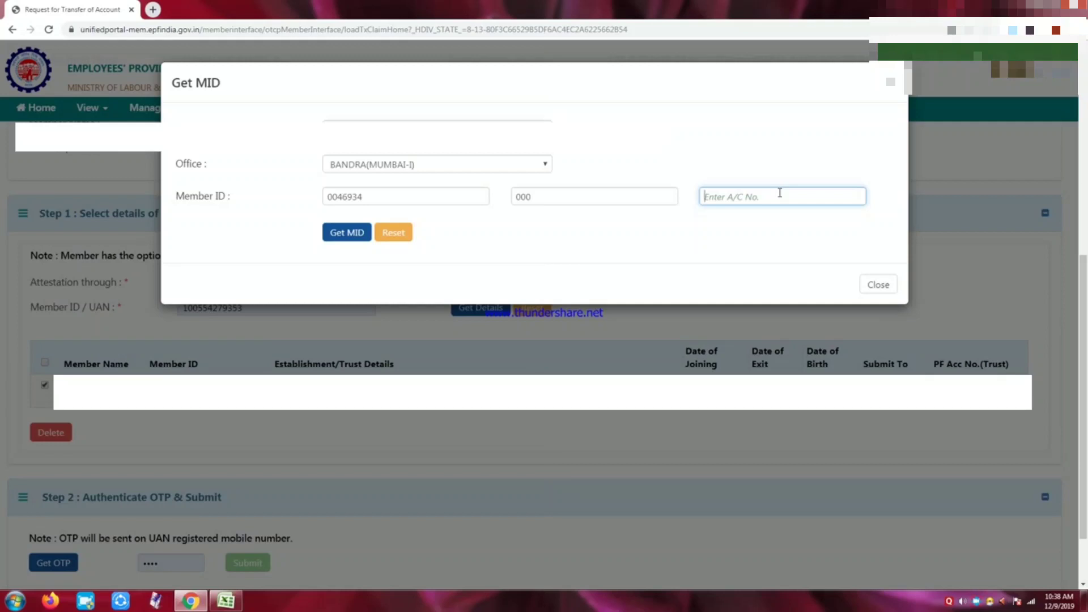
{"action": "left_click", "coordinate": [352, 236]}
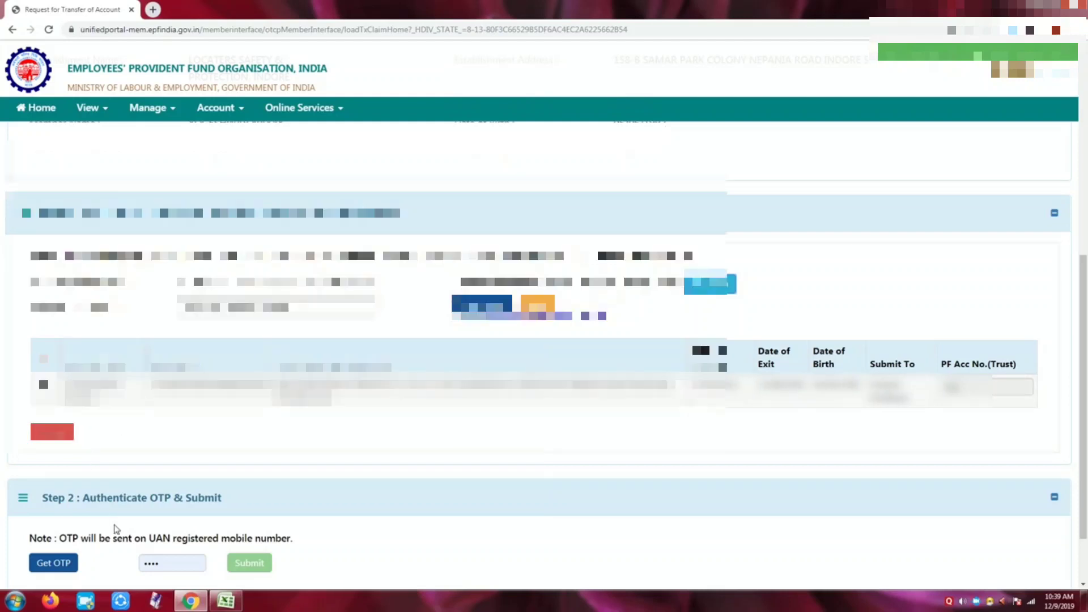
Go to TRACK CLAIM STATUS from the Online Services menu.
{"action": "scroll", "coordinate": [122, 527], "scroll_direction": "down", "scroll_amount": 2}
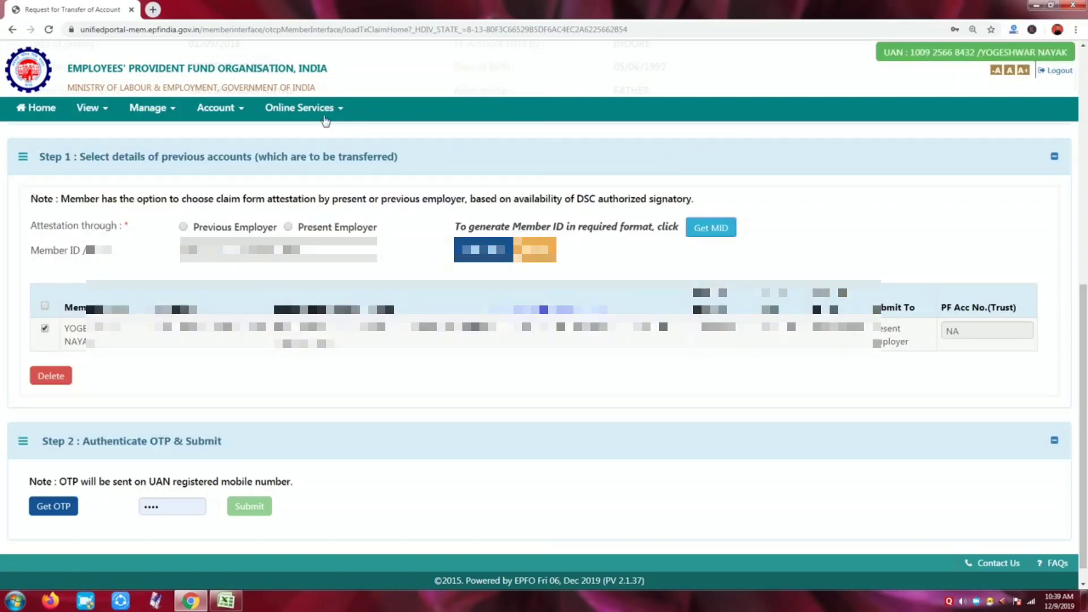
{"action": "left_click", "coordinate": [325, 119]}
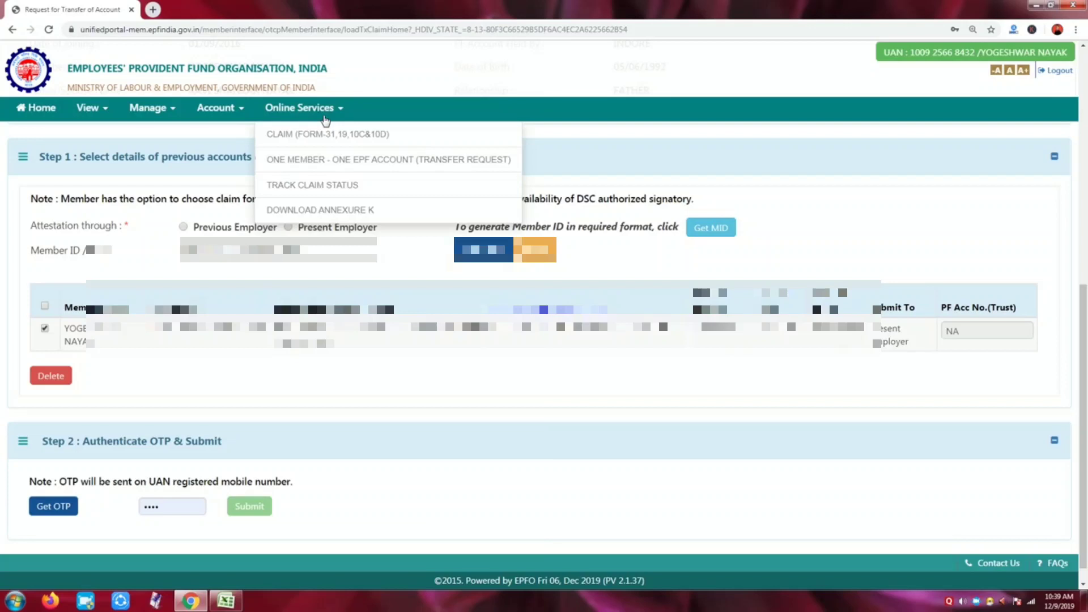
{"action": "left_click", "coordinate": [354, 190]}
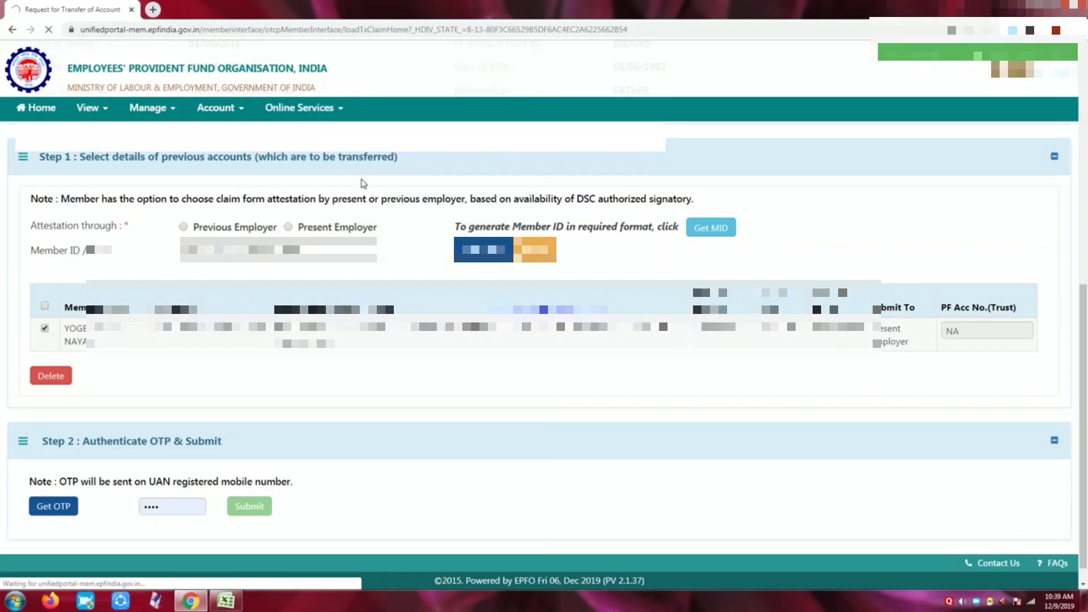